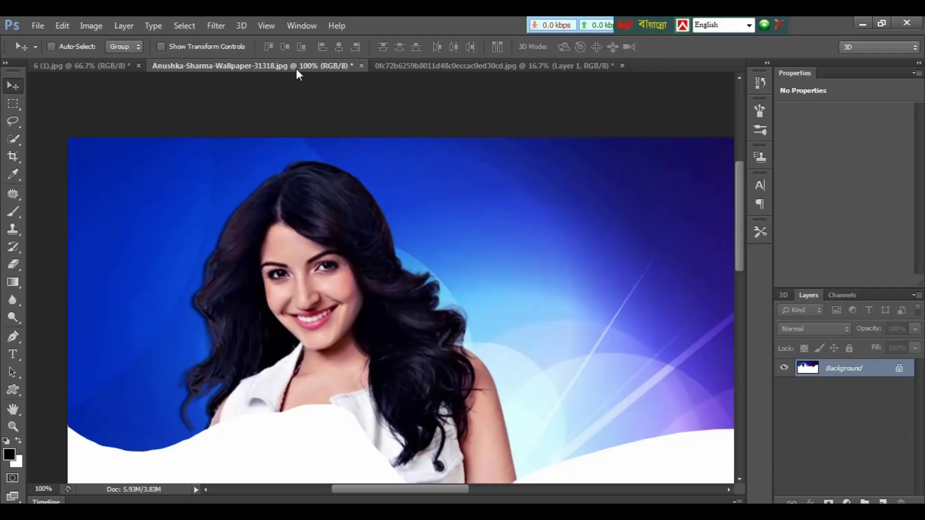
Step: Compare the red-saree photo with the blue-background portrait, then view the portrait at 100%
click(100, 62)
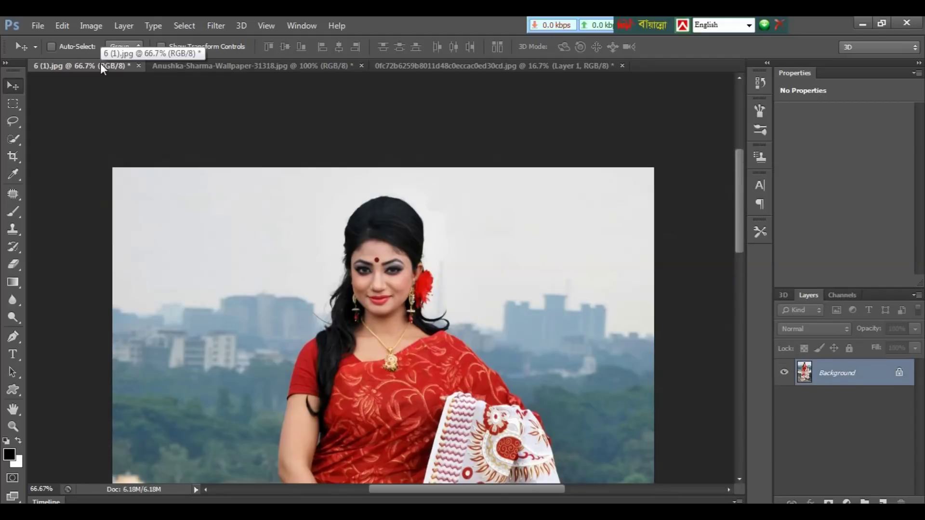
key(ctrl+minus)
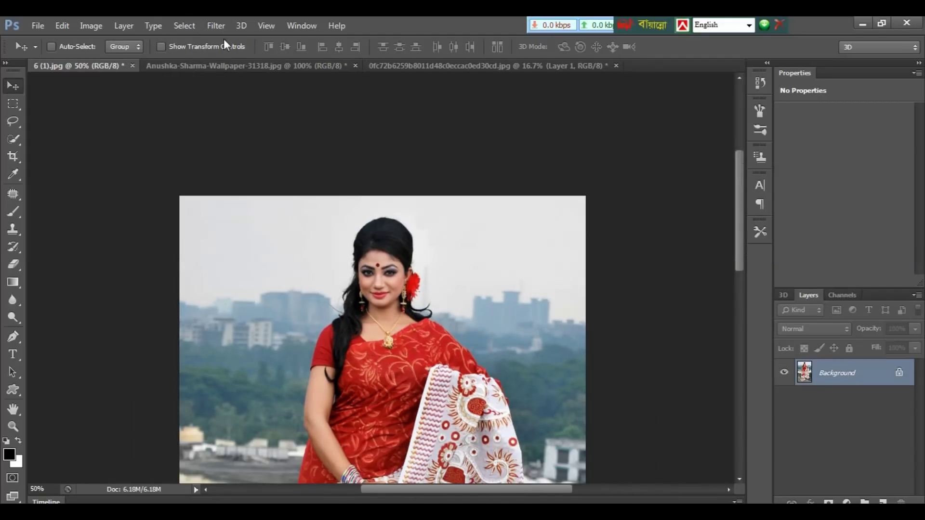
click(206, 66)
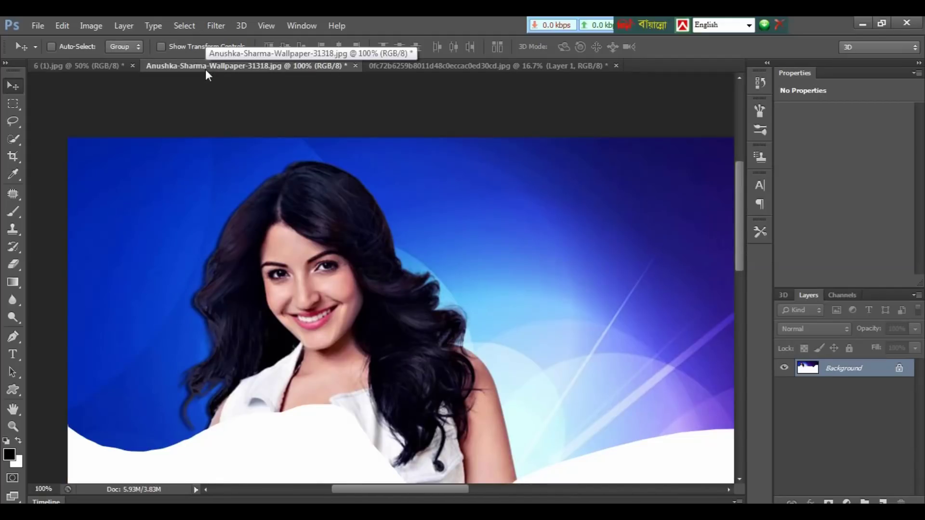
key(ctrl+plus)
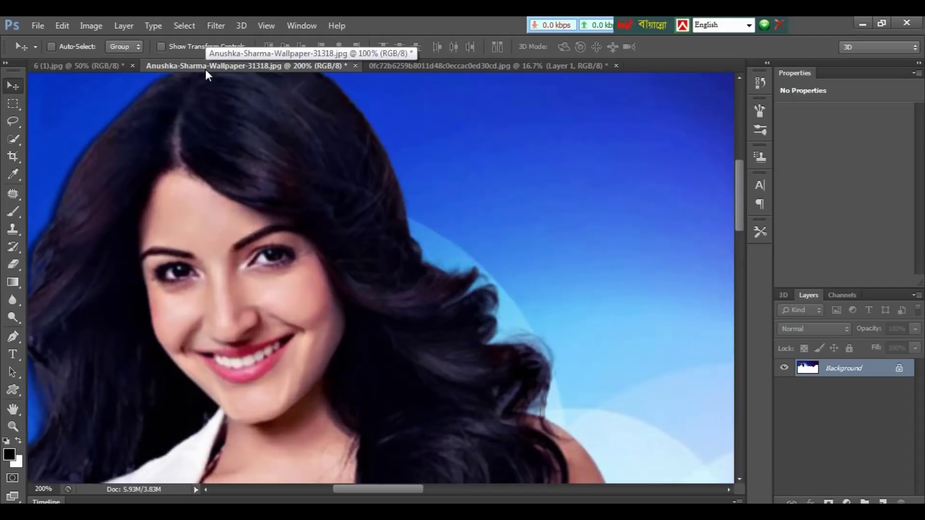
key(ctrl+minus)
key(ctrl+minus)
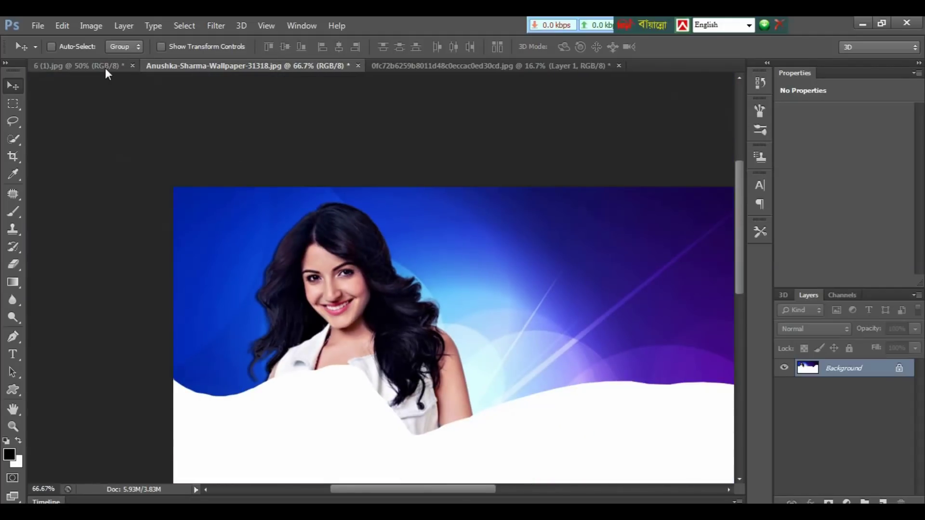
click(105, 68)
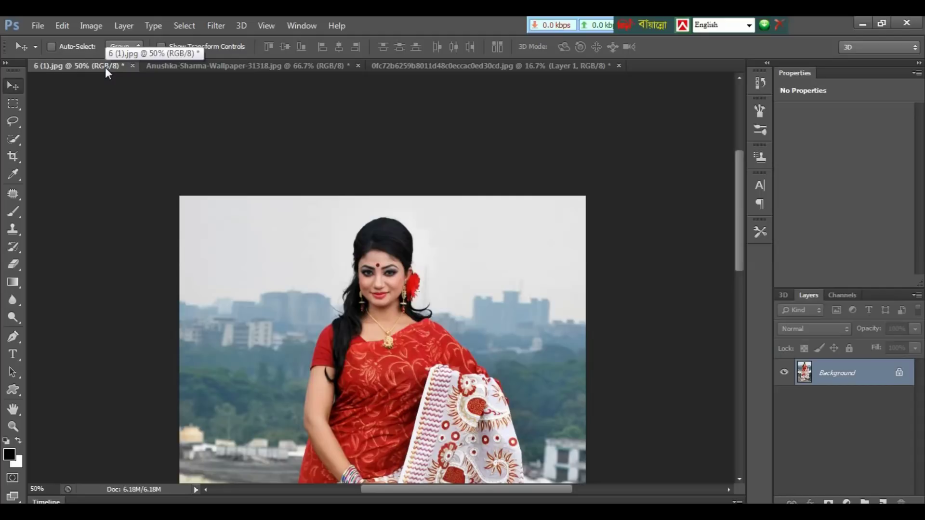
key(ctrl+minus)
key(ctrl+minus)
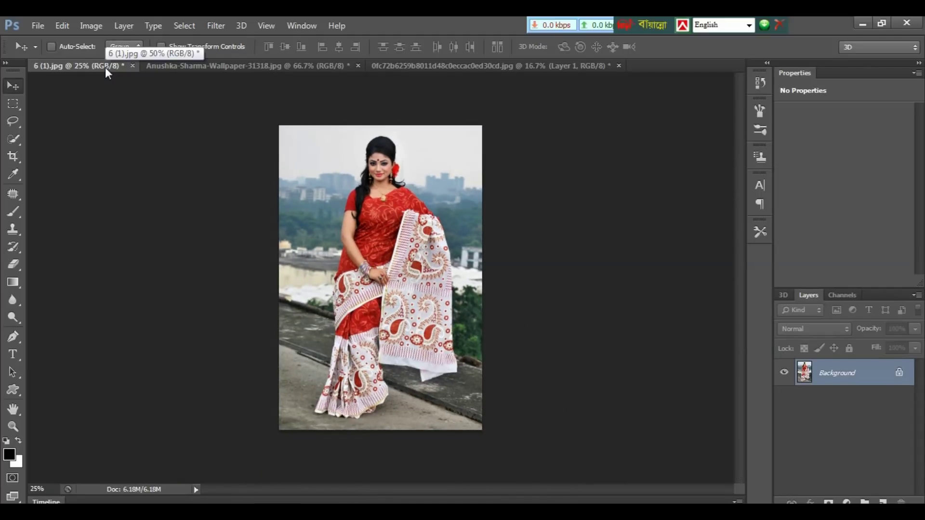
key(ctrl+plus)
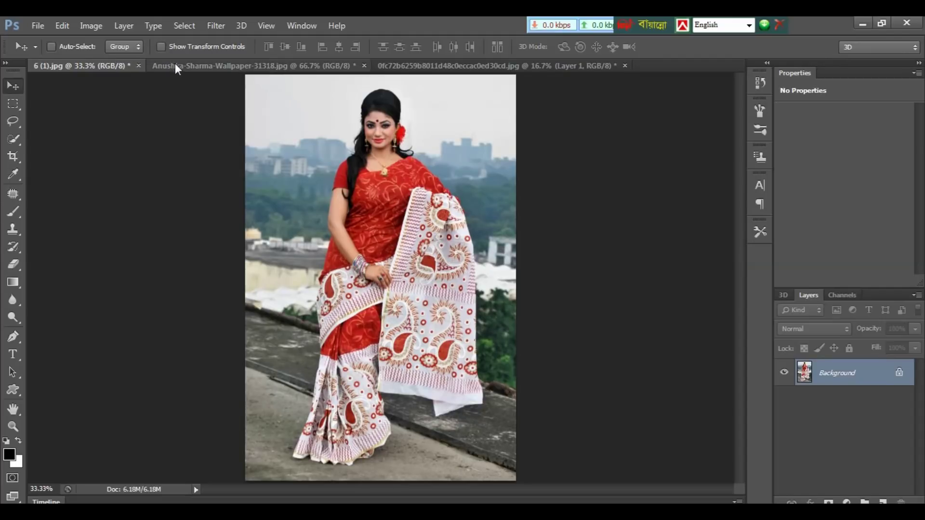
click(175, 66)
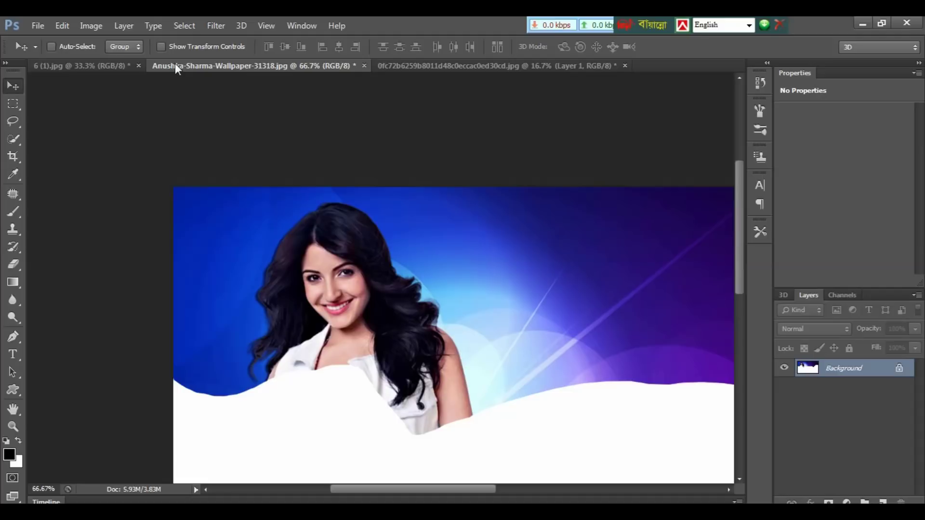
key(ctrl+plus)
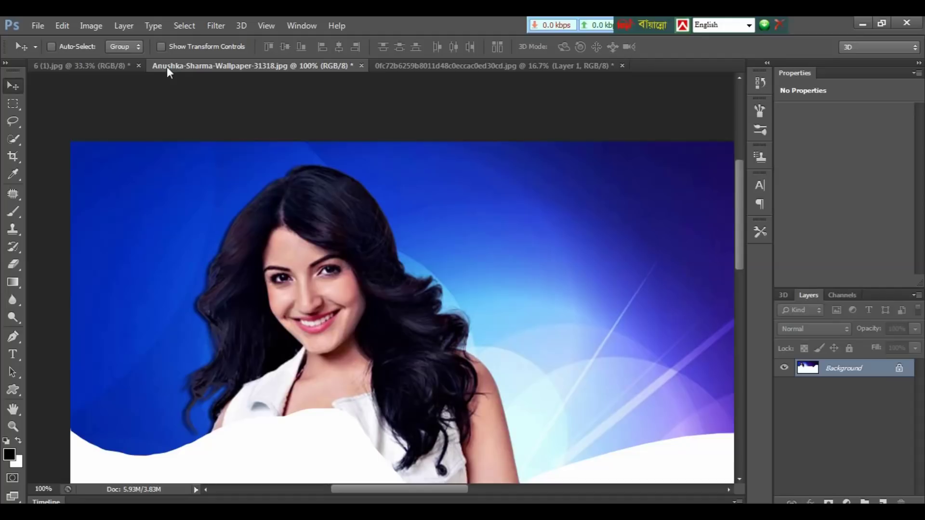
Step: Trace a few Pen path anchors along the hair edge, then undo them
click(11, 339)
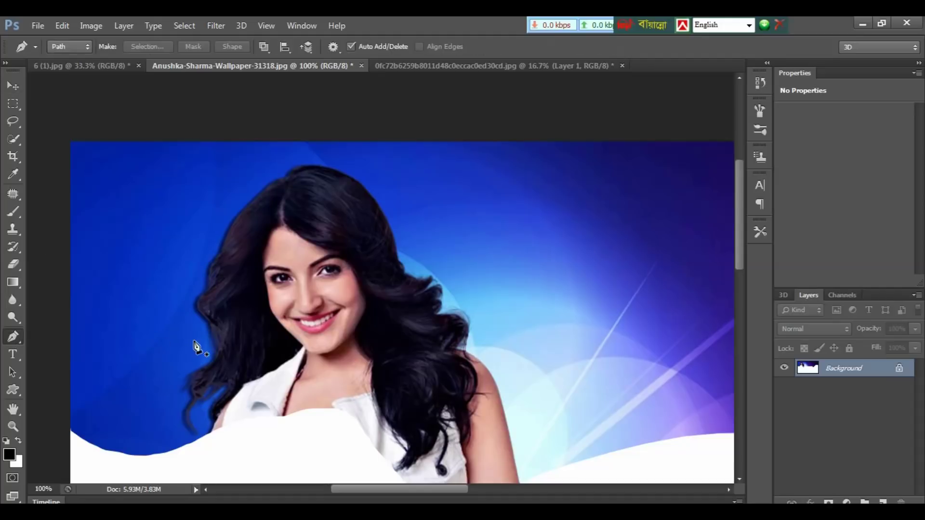
click(215, 350)
click(212, 330)
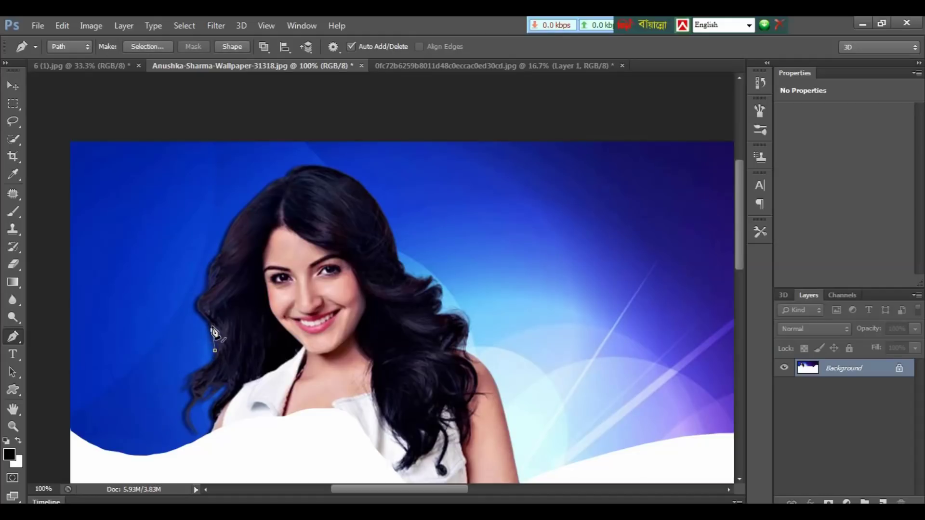
click(208, 292)
drag(209, 292, 222, 273)
click(244, 210)
drag(249, 208, 261, 196)
key(ctrl+alt+z)
key(ctrl+alt+z)
key(ctrl+alt+z)
key(ctrl+alt+z)
key(ctrl+alt+z)
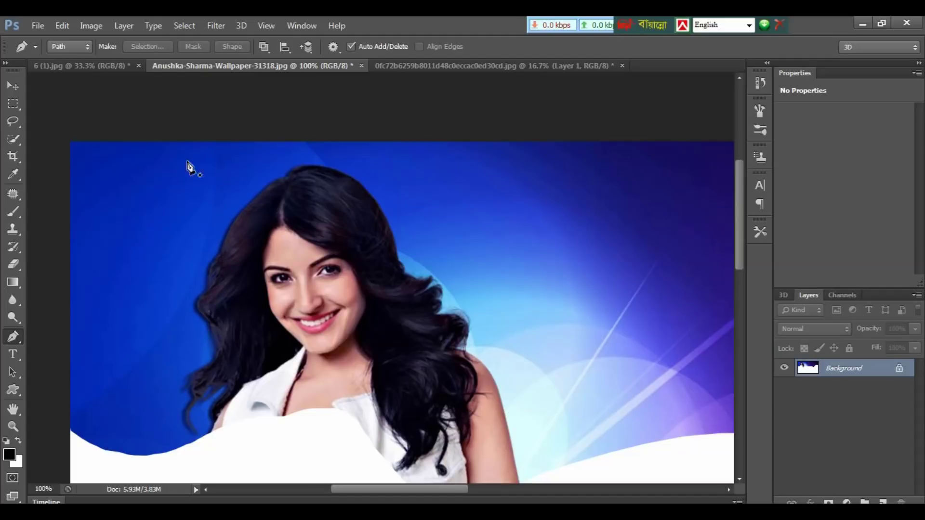
Step: Paint a Quick Selection over the head and hair with a size-25 brush
click(14, 140)
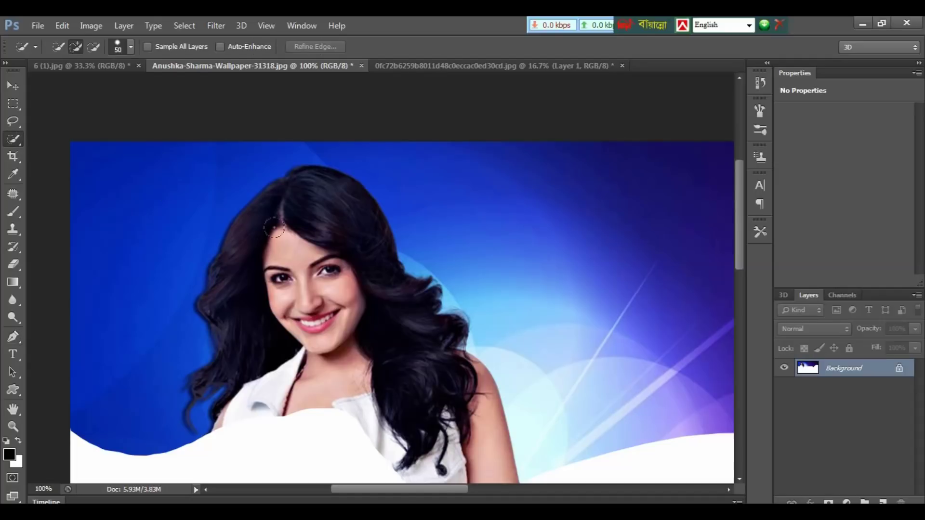
key(bracketleft)
key(bracketleft)
key(bracketleft)
mouse_move(305, 215)
mouse_down()
mouse_move(322, 221)
mouse_move(413, 341)
mouse_move(400, 323)
mouse_up()
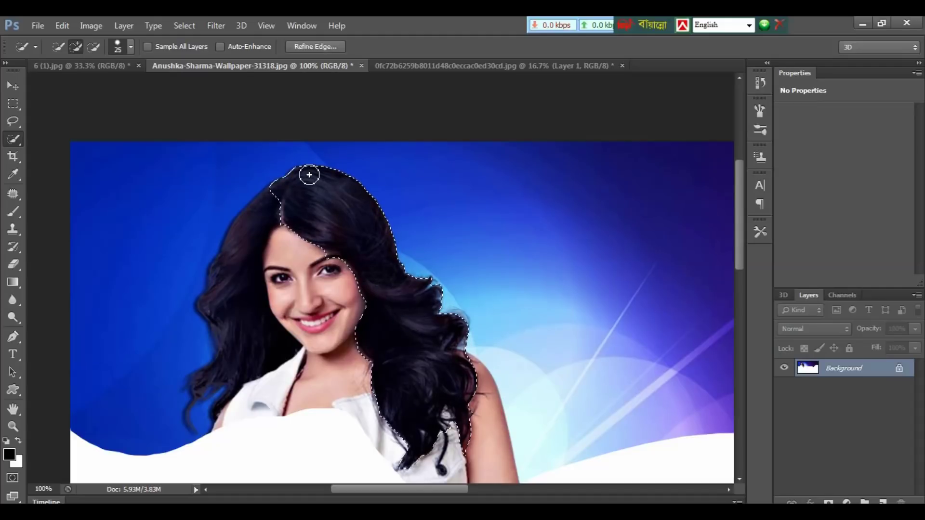
mouse_move(289, 194)
mouse_down()
mouse_move(262, 212)
mouse_move(244, 248)
mouse_move(233, 332)
mouse_move(280, 289)
mouse_up()
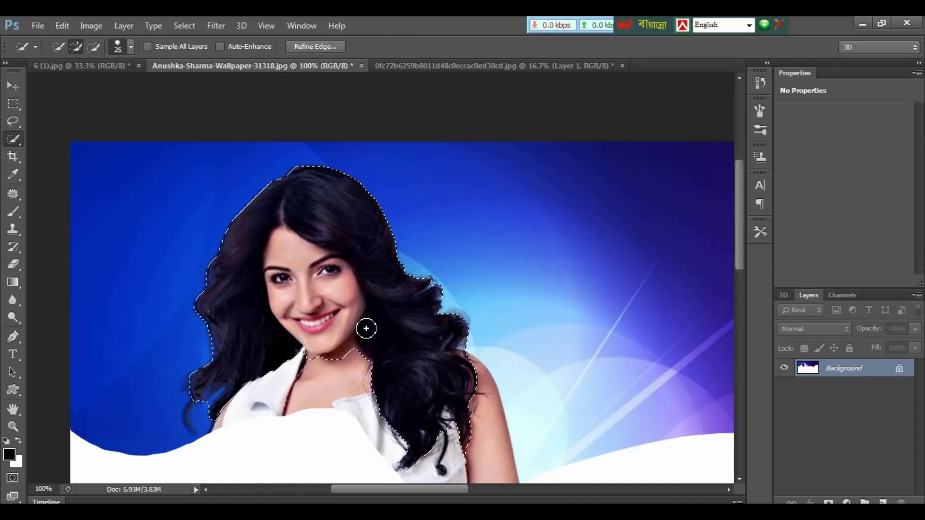
Step: Copy the selected head and hair to Layer 1 and hide the Background layer
key(ctrl+j)
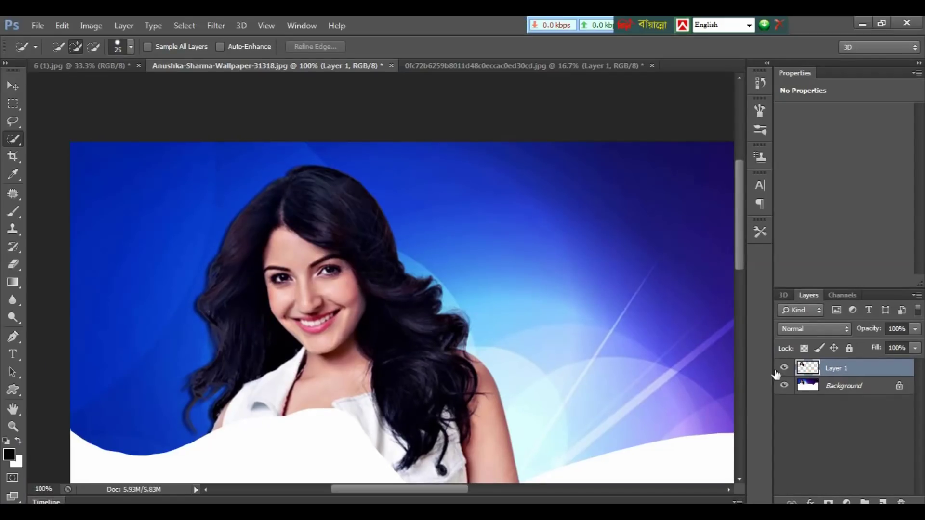
click(784, 386)
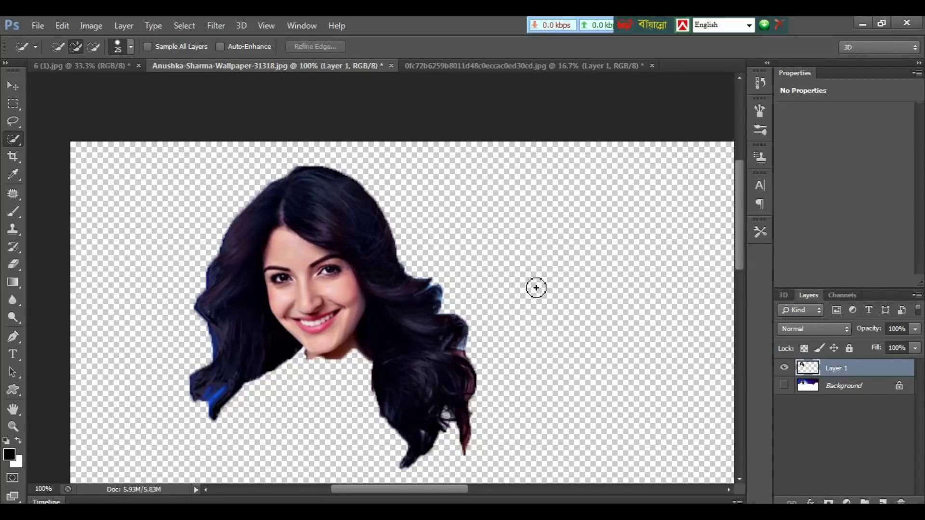
Step: Bring up the red-saree photo, zoomed in on her face and shoulders
key(ctrl+shift+Tab)
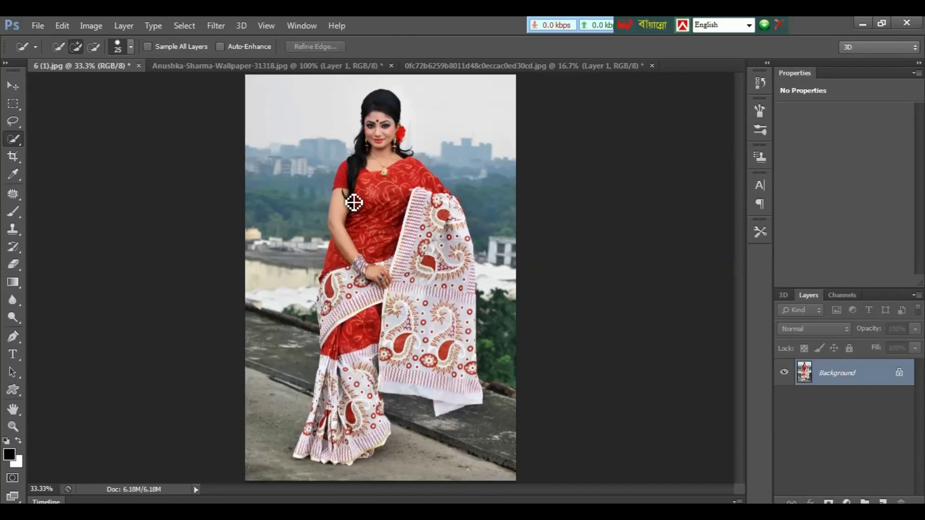
key(ctrl+plus)
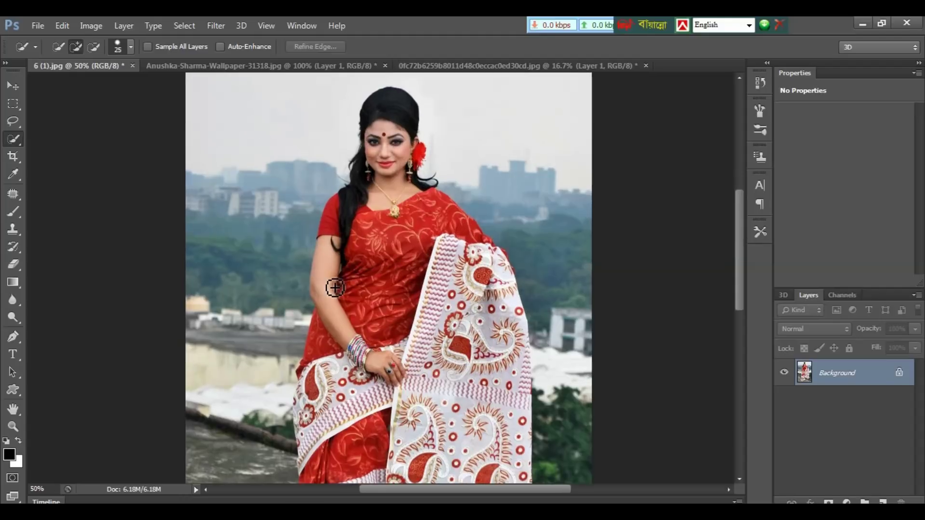
drag(472, 255, 445, 297)
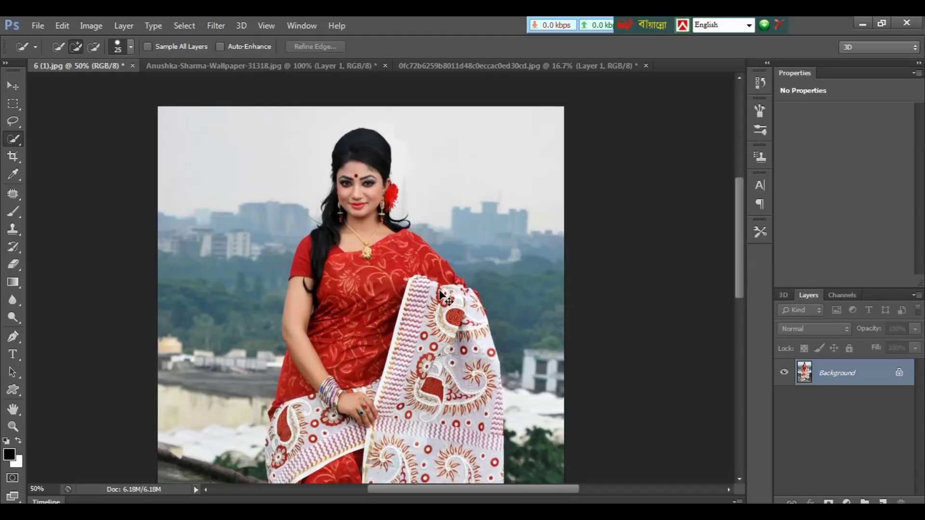
Step: Paste the cut-out head as Layer 1 and position it beside her face for Free Transform
key(ctrl+v)
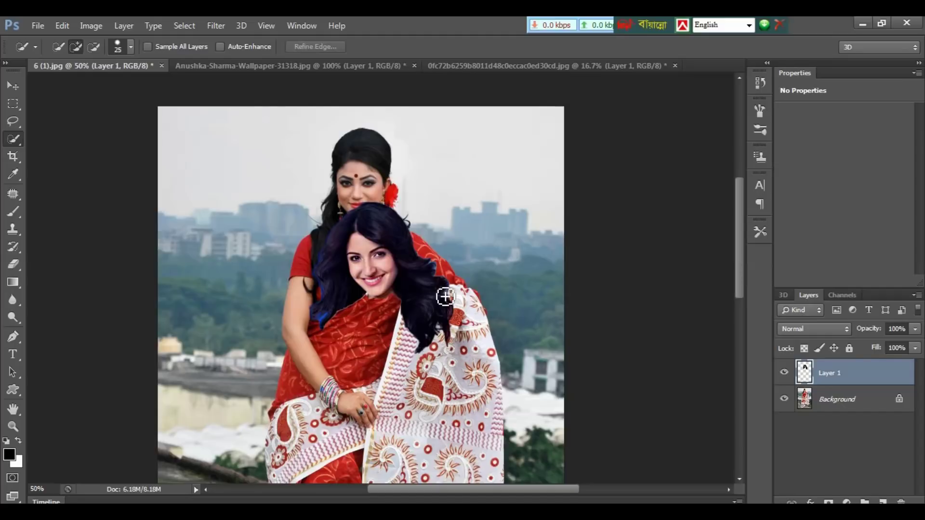
key(ctrl+plus)
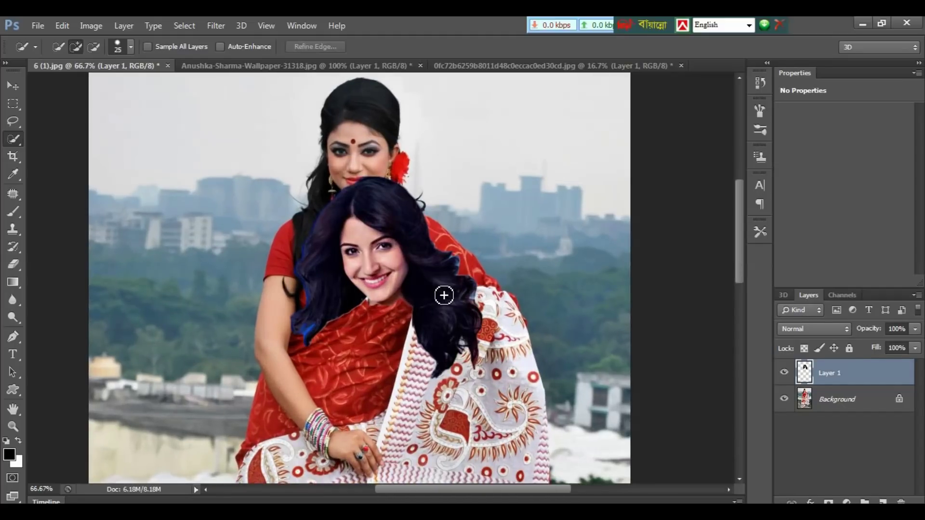
mouse_move(406, 291)
mouse_down()
mouse_move(383, 349)
mouse_move(453, 246)
mouse_up()
key(v)
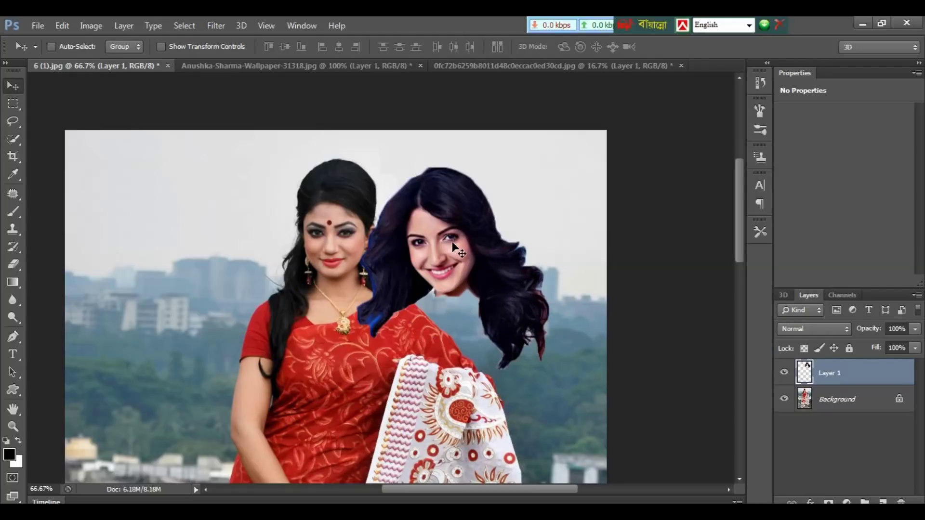
drag(452, 242, 451, 239)
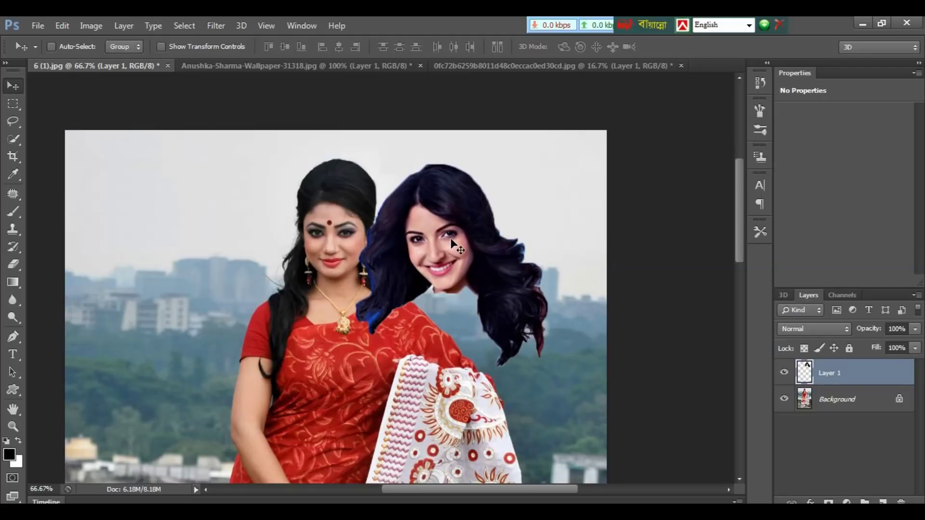
key(ctrl+t)
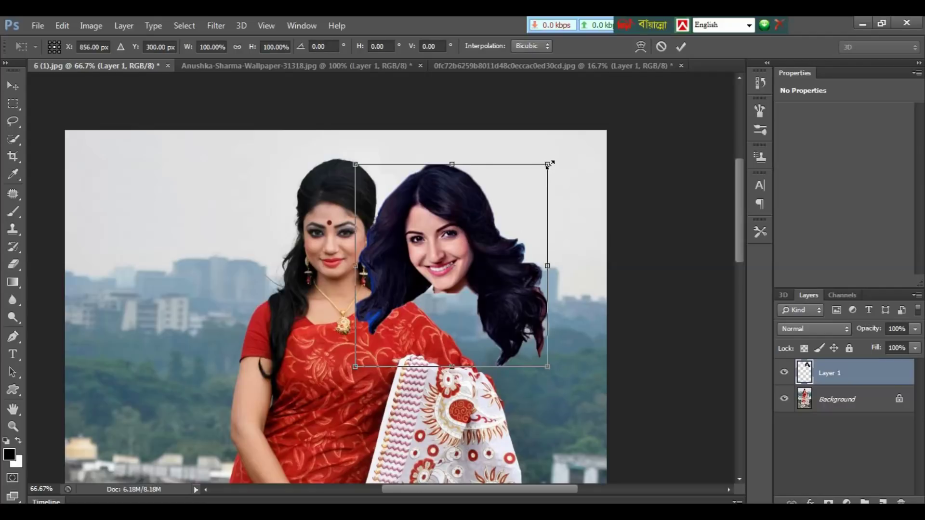
Step: Scale the pasted head to about 81% and move it over the woman's head
drag(548, 164, 530, 183)
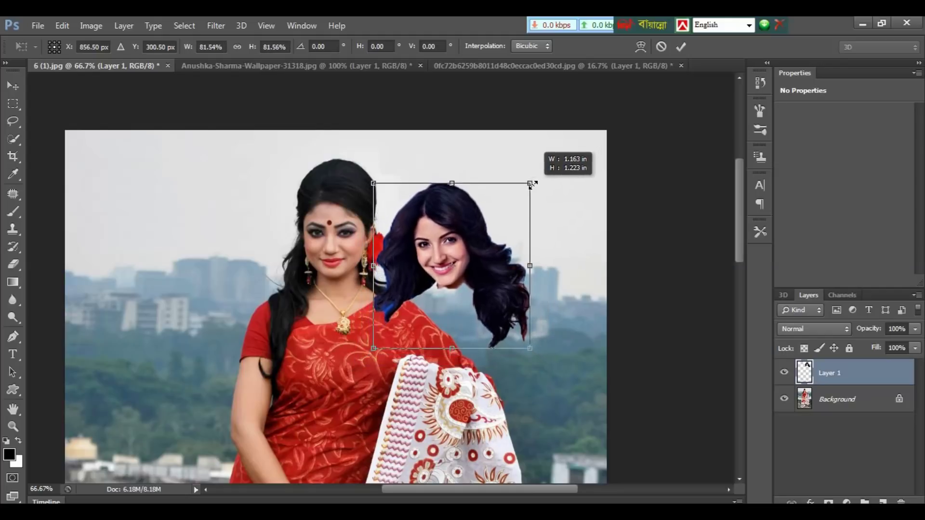
key(Return)
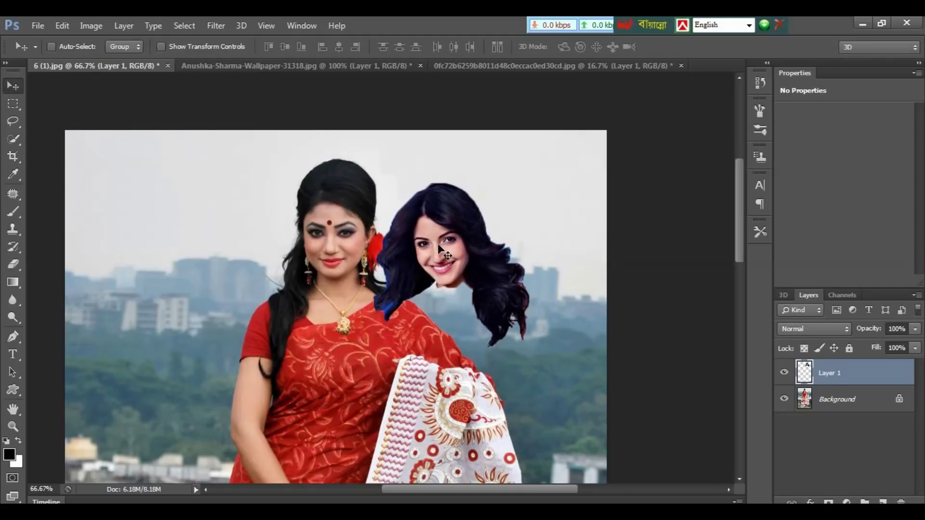
mouse_move(437, 244)
mouse_down()
mouse_move(353, 204)
mouse_move(326, 239)
mouse_up()
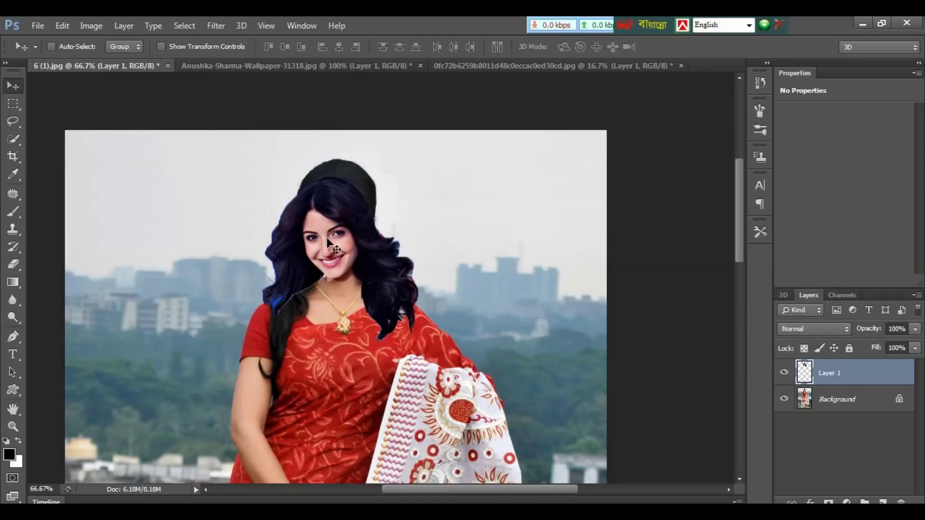
Step: Rotate the head about 8.5° and enlarge it to roughly 105%
key(ctrl+t)
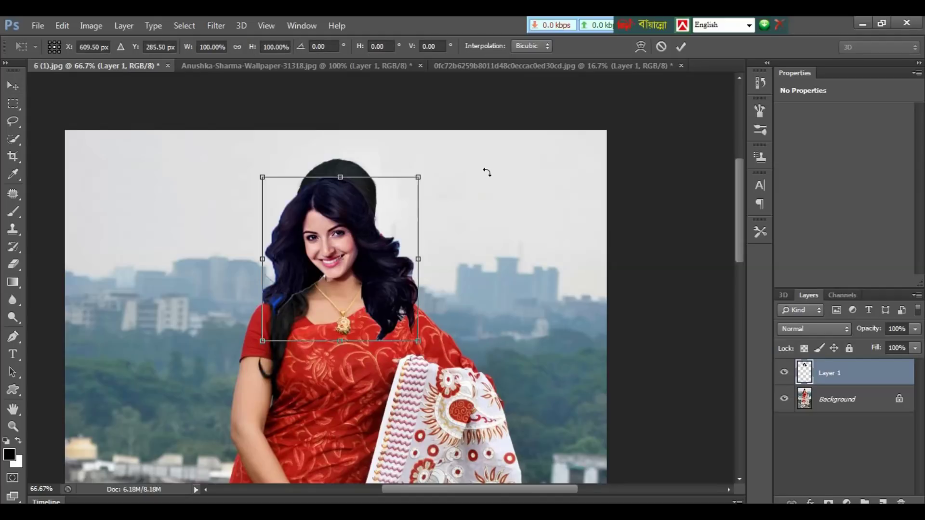
drag(486, 172, 494, 196)
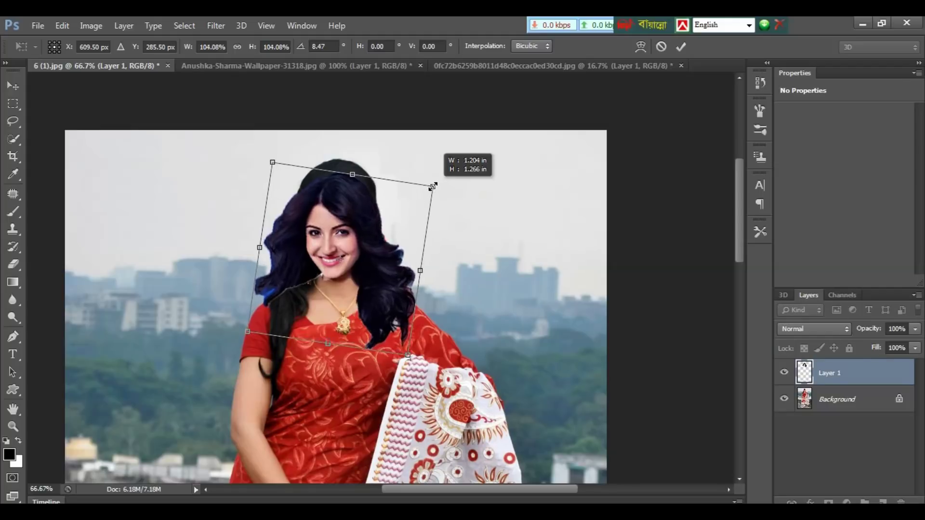
drag(427, 190, 433, 185)
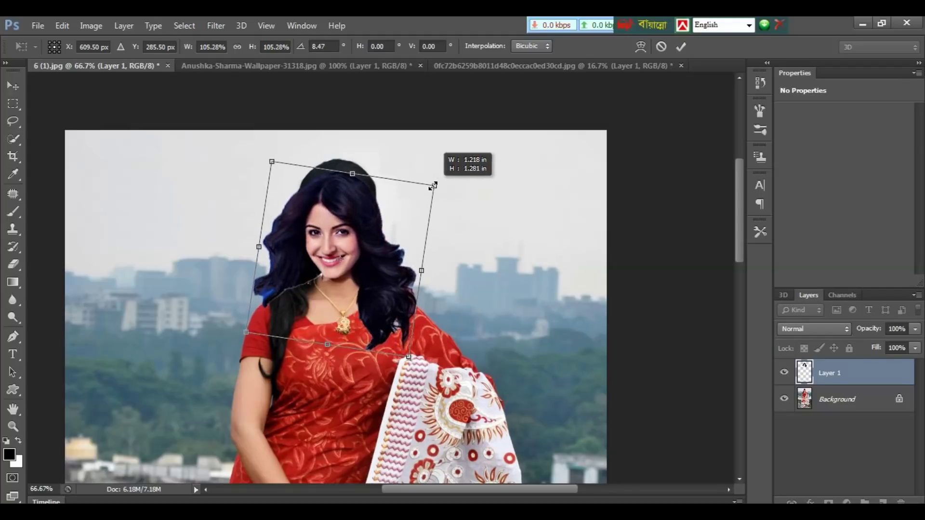
key(Return)
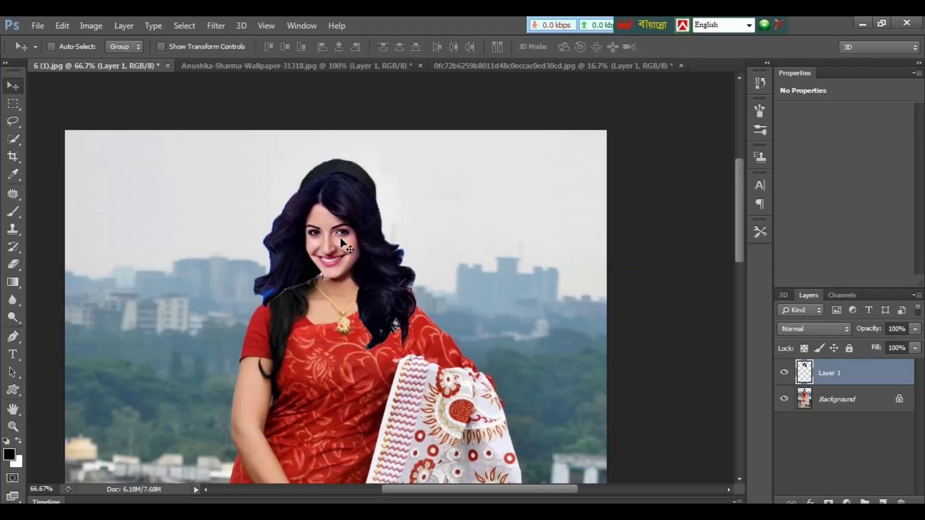
key(ctrl+minus)
Step: Clone Stamp sky over the crown hair on the Background layer with a size-70 brush
key(ctrl+plus)
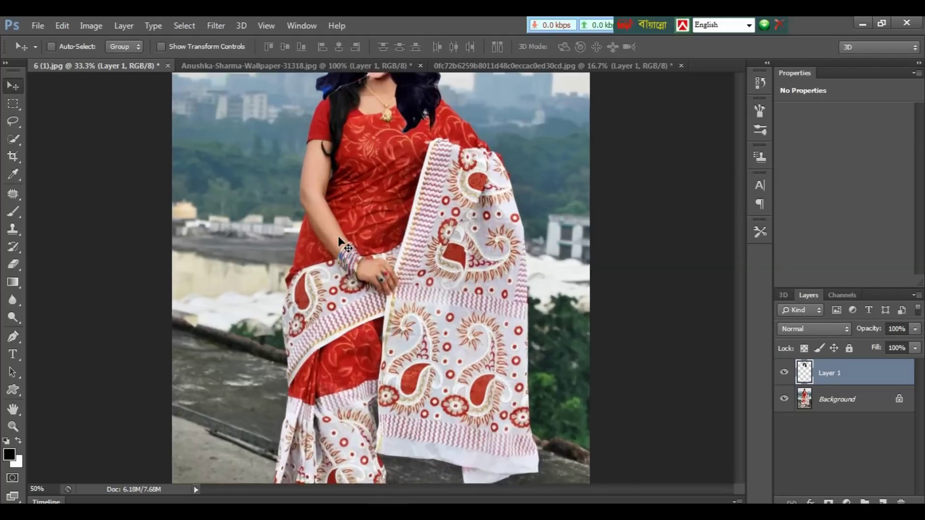
key(ctrl+plus)
drag(339, 243, 364, 439)
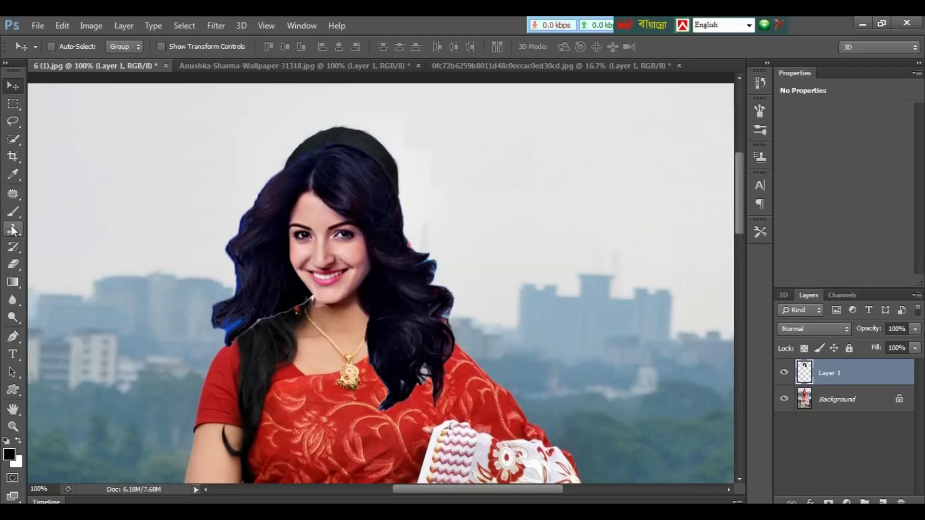
click(13, 230)
click(74, 230)
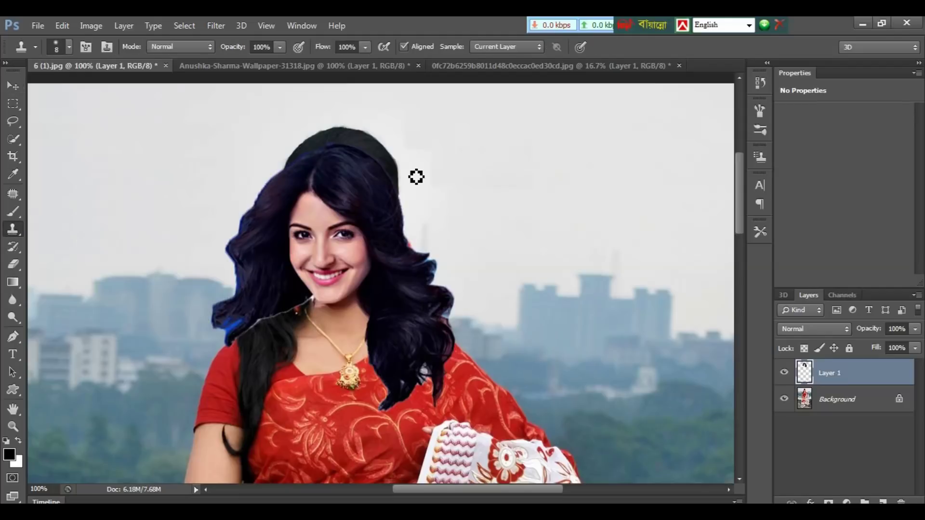
key(bracketright)
key(bracketright)
key(bracketright)
key(alt+bracketleft)
drag(376, 168, 376, 168)
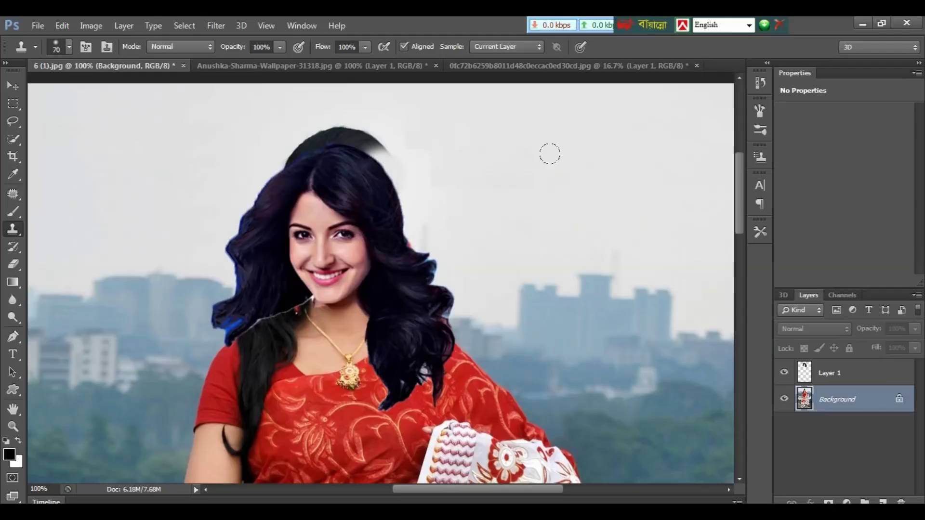
Step: Lasso the remaining old hair and fill it with Content-Aware Fill, then deselect
right_click(17, 119)
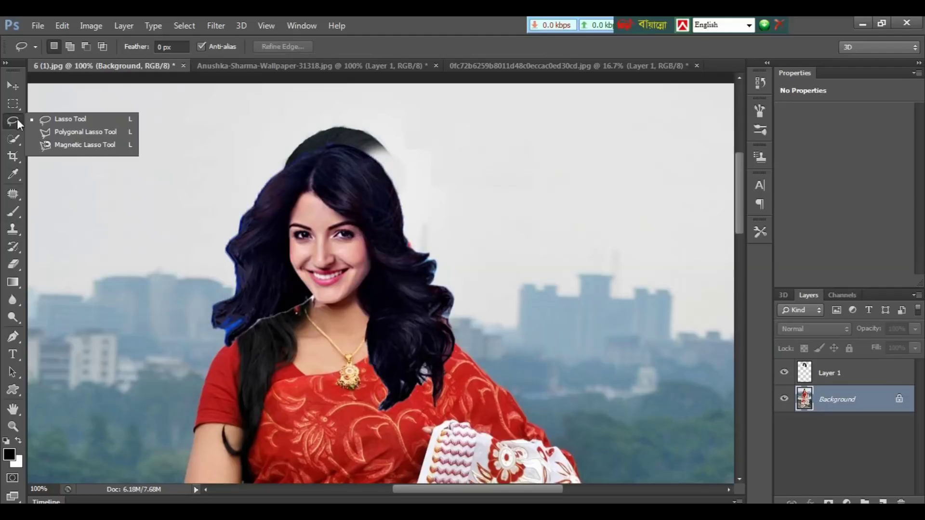
click(56, 123)
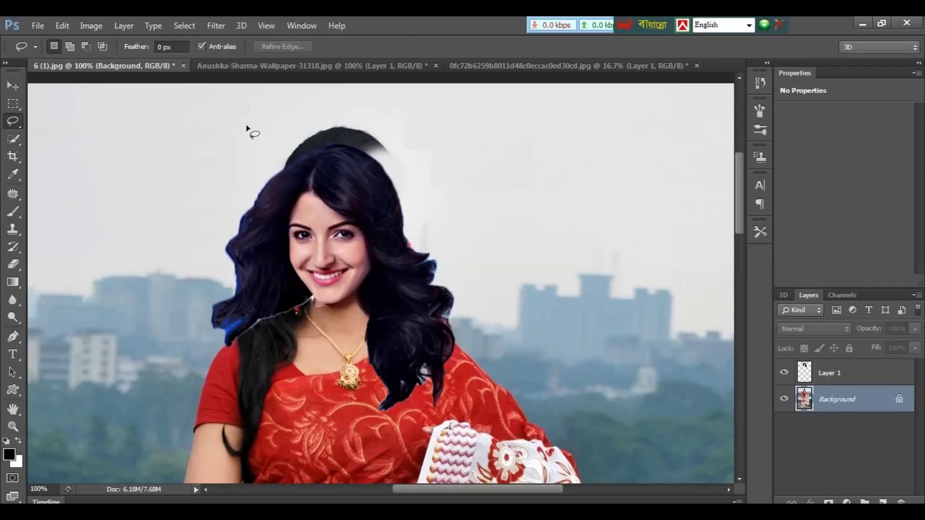
mouse_move(246, 124)
mouse_down()
mouse_move(333, 219)
mouse_move(231, 140)
mouse_up()
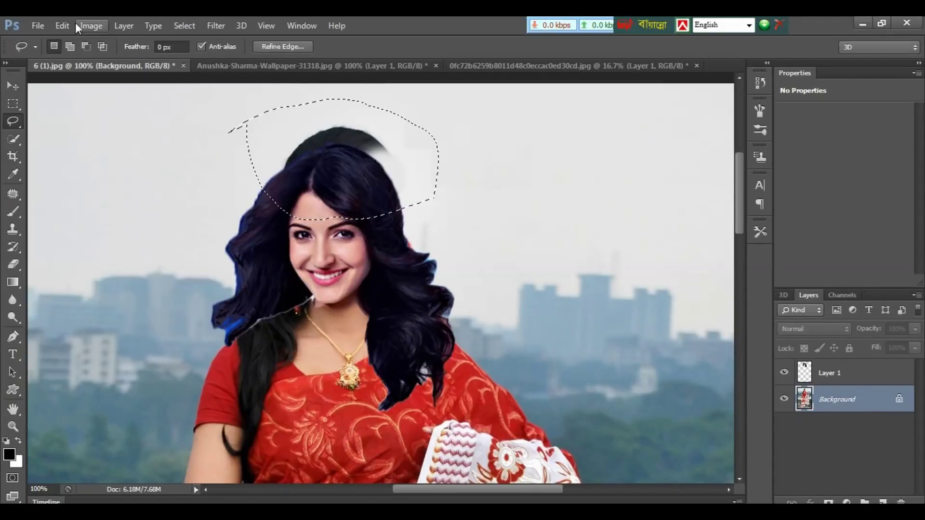
click(62, 25)
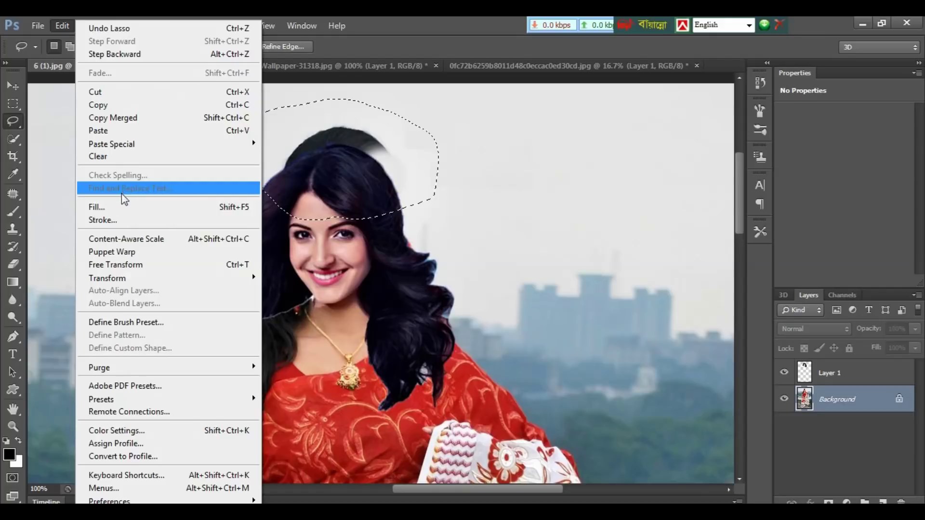
click(102, 206)
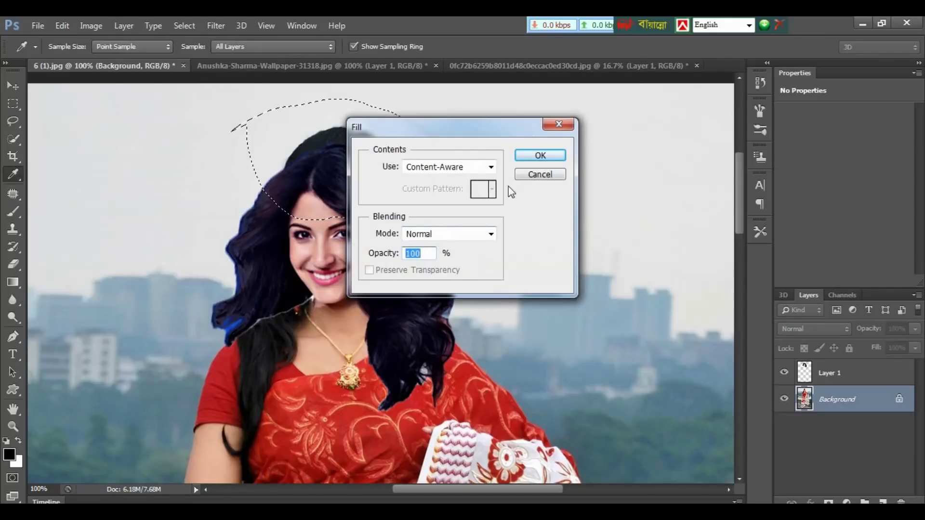
click(539, 160)
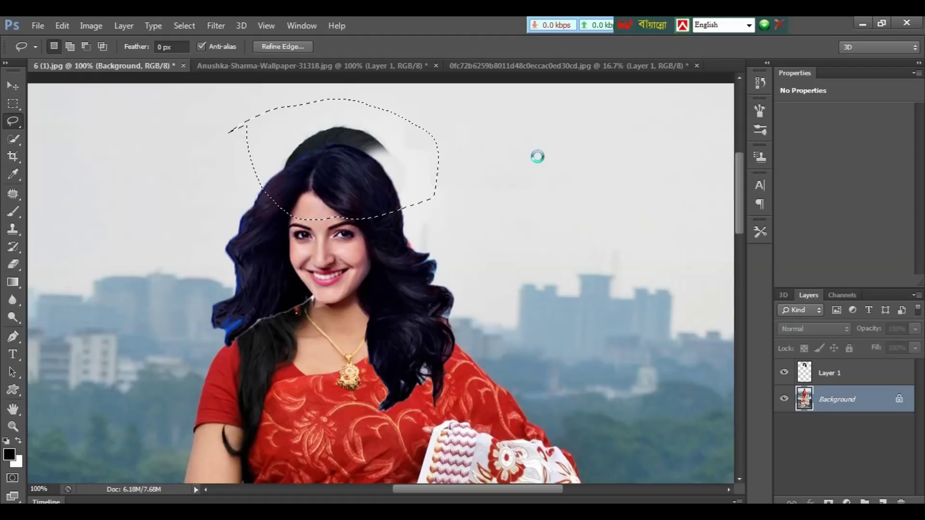
key(ctrl+d)
key(ctrl+plus)
key(ctrl+plus)
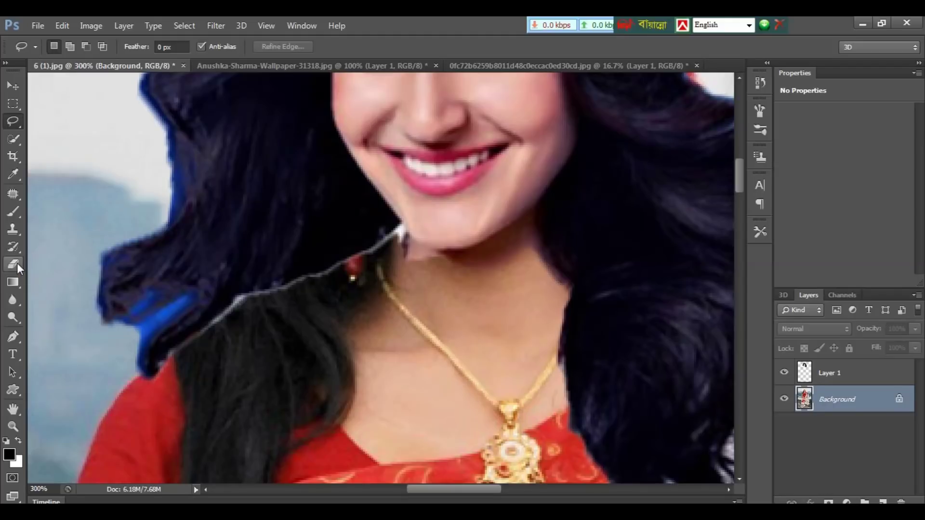
Step: Erase the white jagged neck edge on Layer 1 with a soft 0%-hardness eraser at size 25
drag(16, 263, 68, 265)
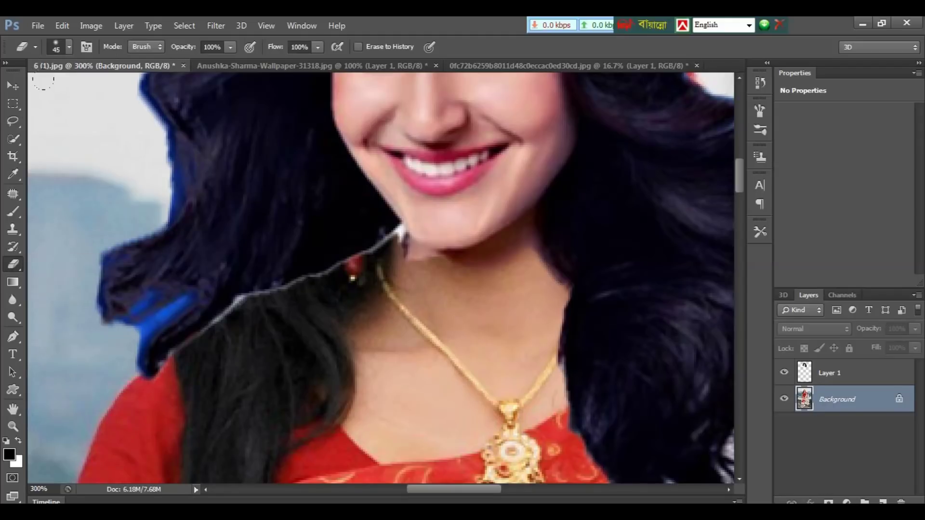
click(70, 47)
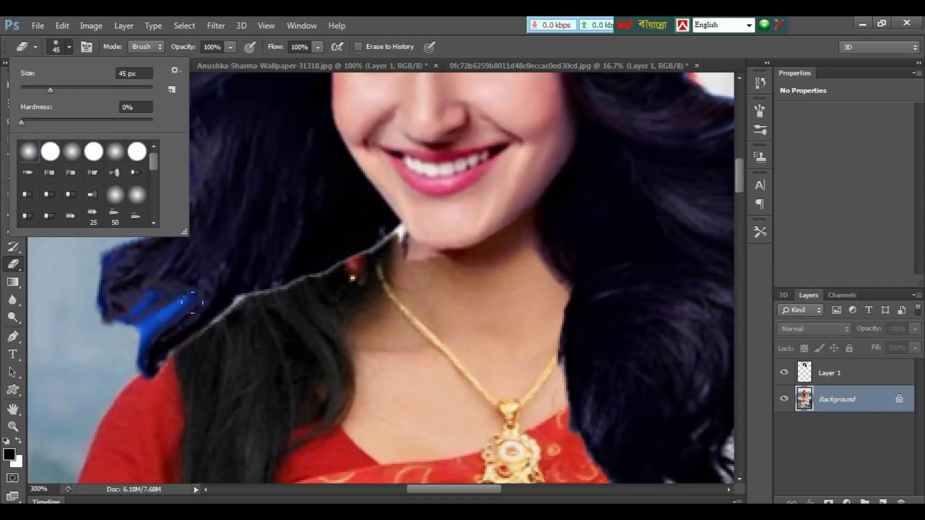
click(231, 354)
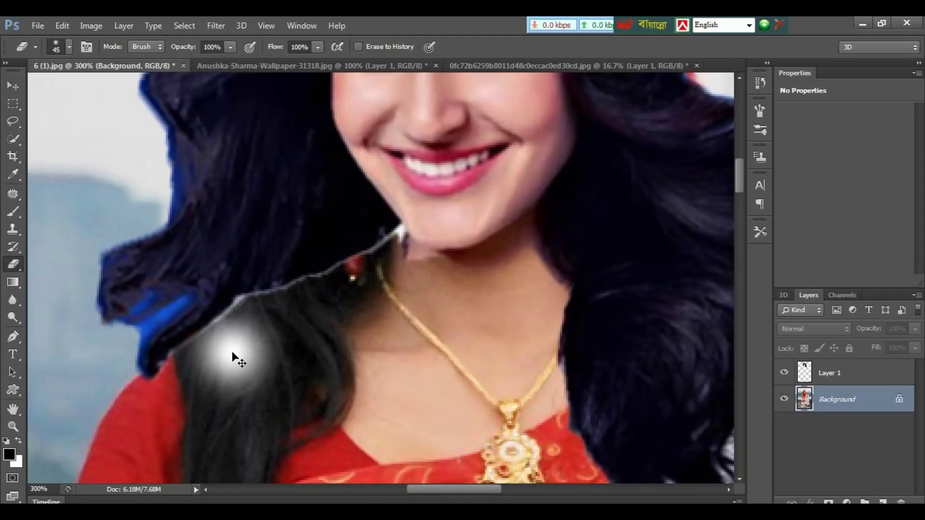
key(ctrl+z)
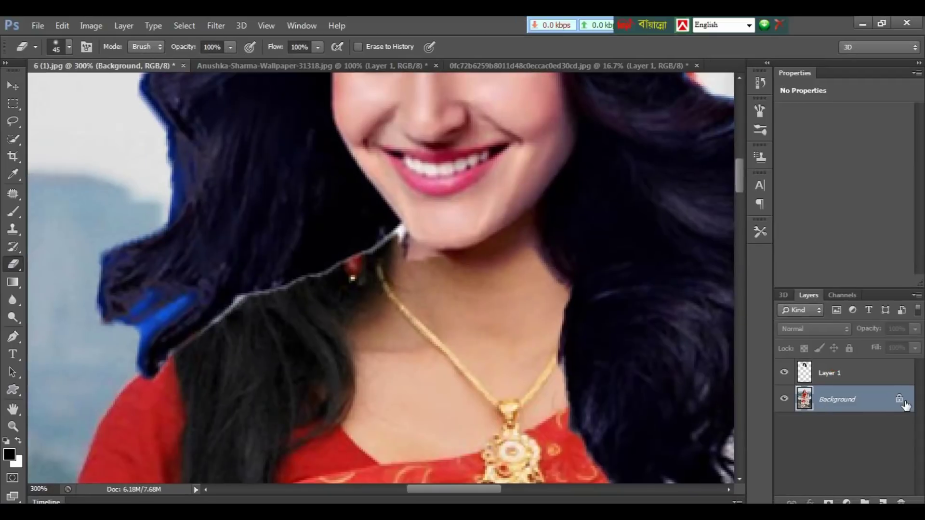
click(886, 377)
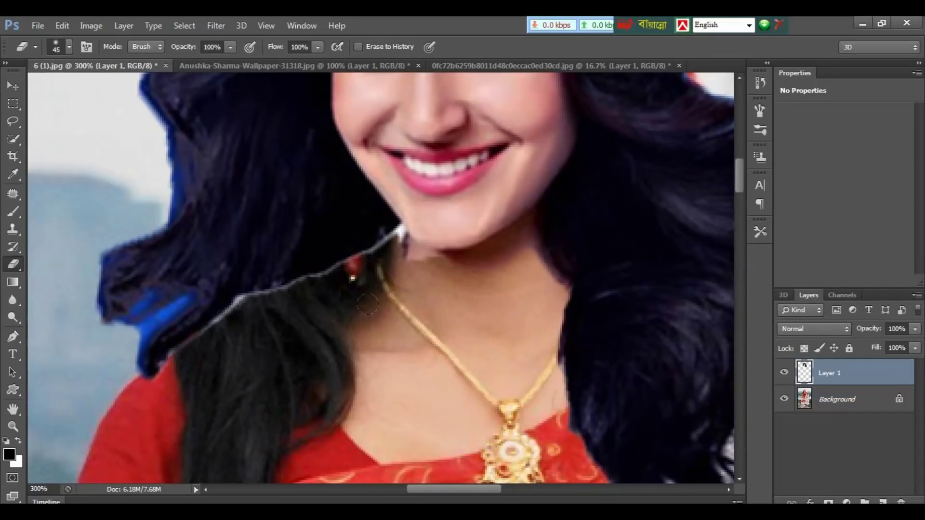
key(bracketleft)
key(bracketleft)
mouse_move(192, 343)
mouse_down()
mouse_move(260, 295)
mouse_move(378, 259)
mouse_move(378, 233)
mouse_move(388, 246)
mouse_move(457, 264)
mouse_move(497, 252)
mouse_move(532, 261)
mouse_move(550, 285)
mouse_up()
key(ctrl+0)
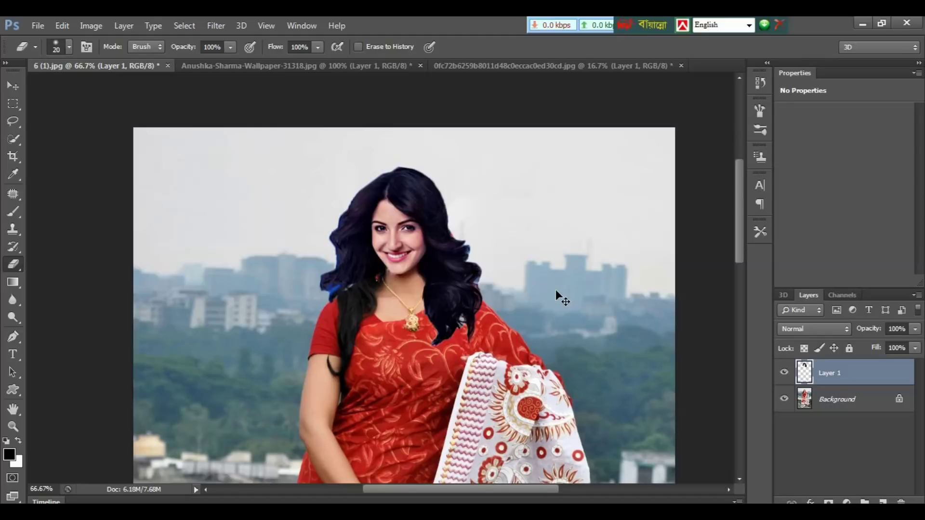
key(ctrl+minus)
key(ctrl+minus)
key(ctrl+minus)
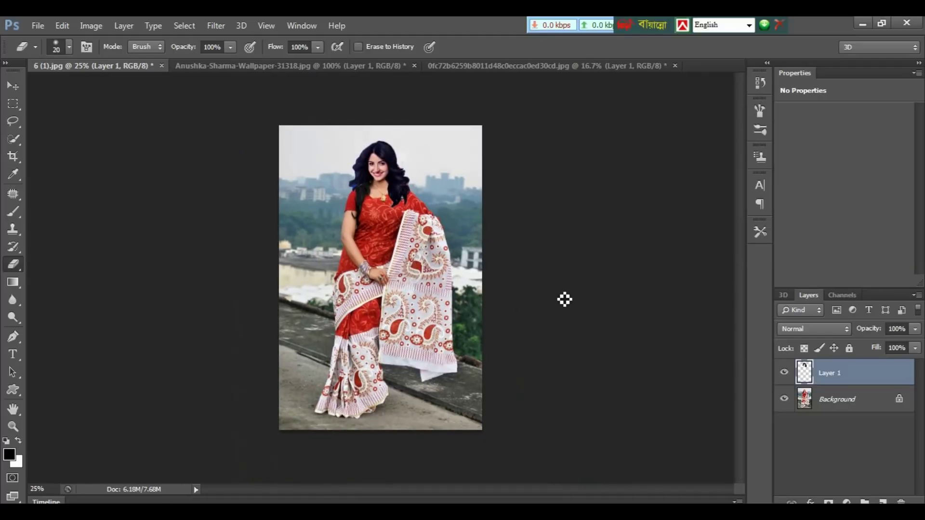